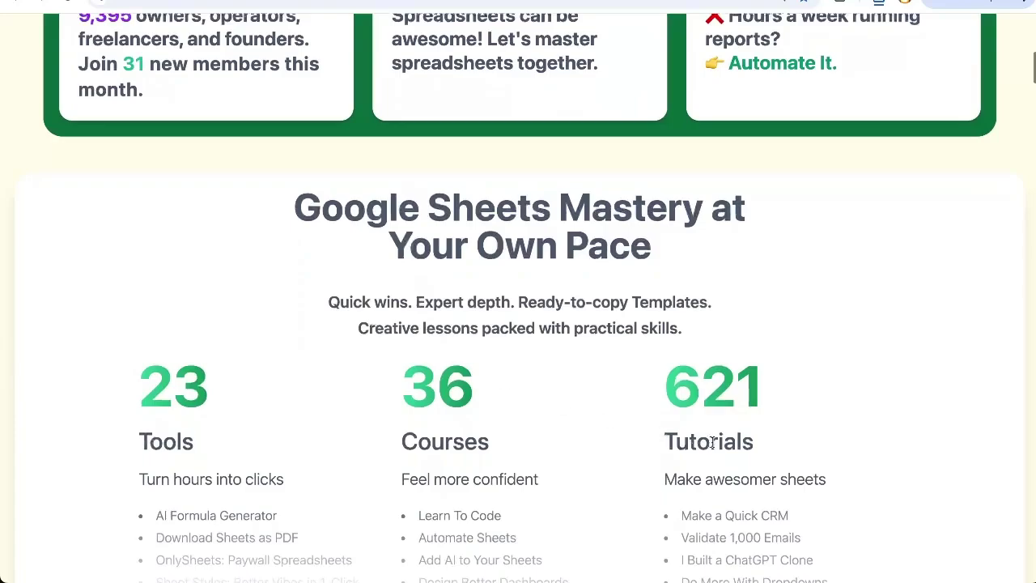
Step: Look over the tools, courses and tutorials overview on the Better Sheets page
scroll(684, 378, down, 1)
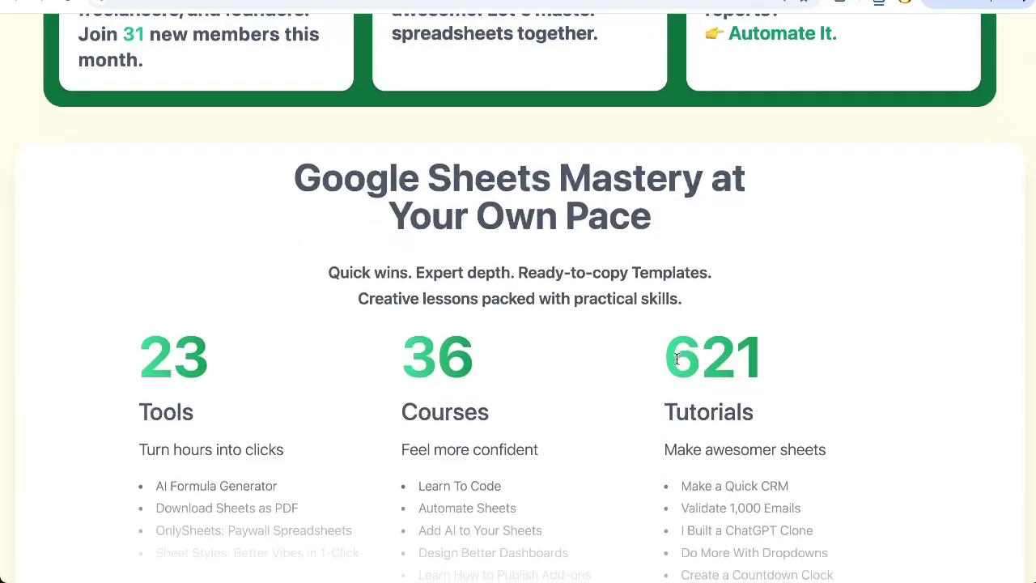
scroll(682, 356, down, 3)
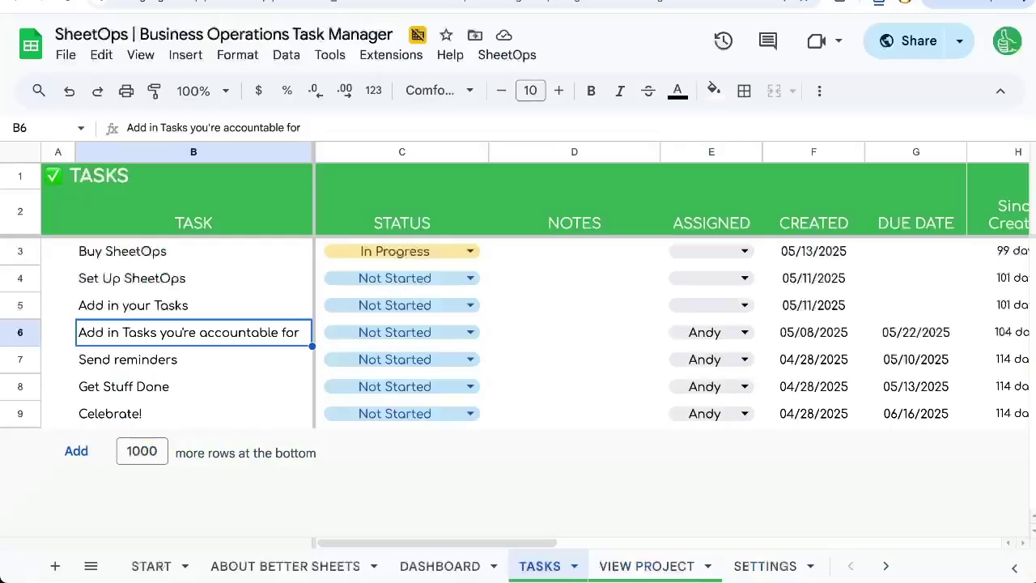
Step: Look over the upper task entries in the TASKS sheet and the SheetOps commands for Google Tasks and Google Calendar
click(260, 300)
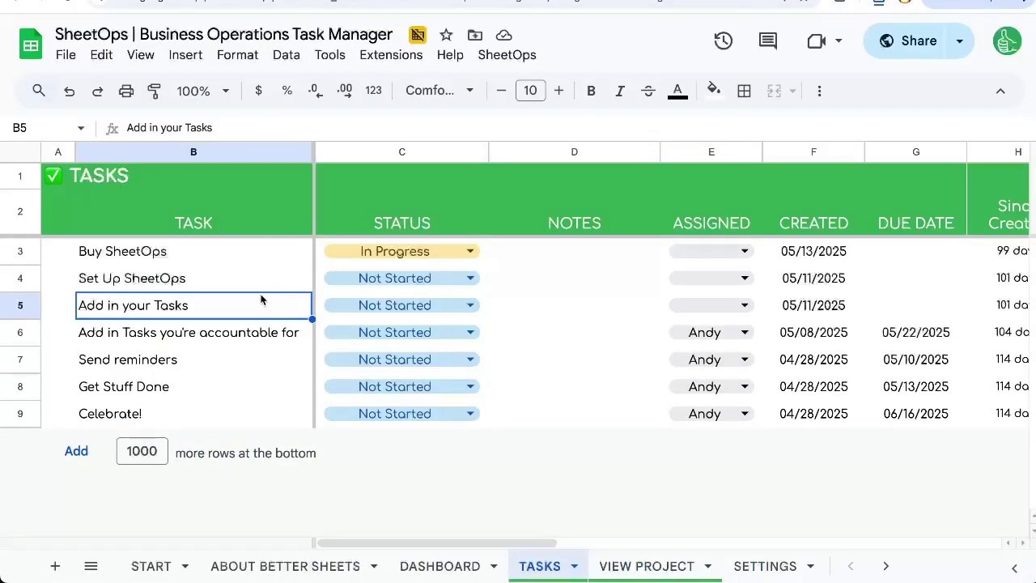
click(214, 281)
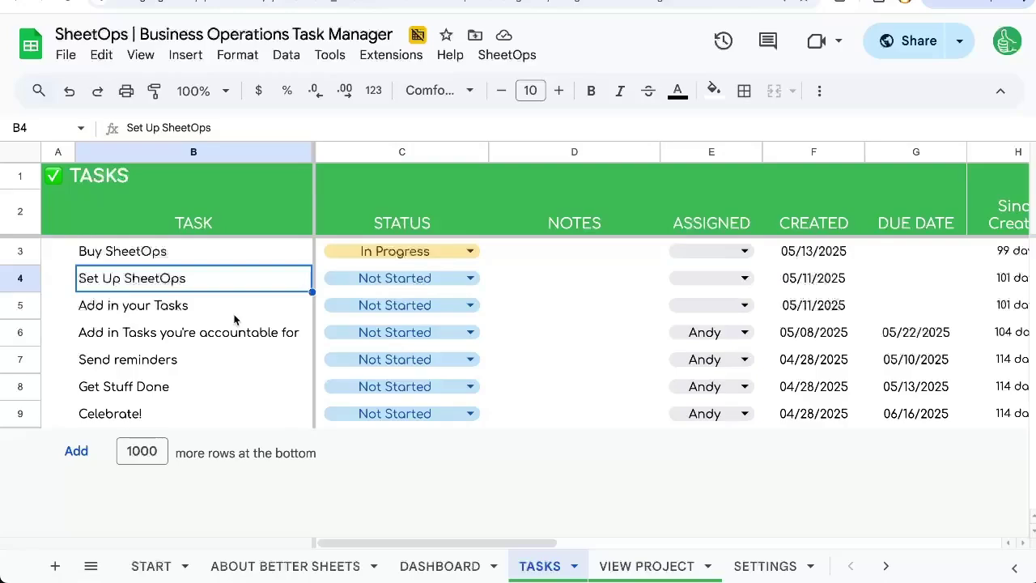
click(235, 314)
click(506, 54)
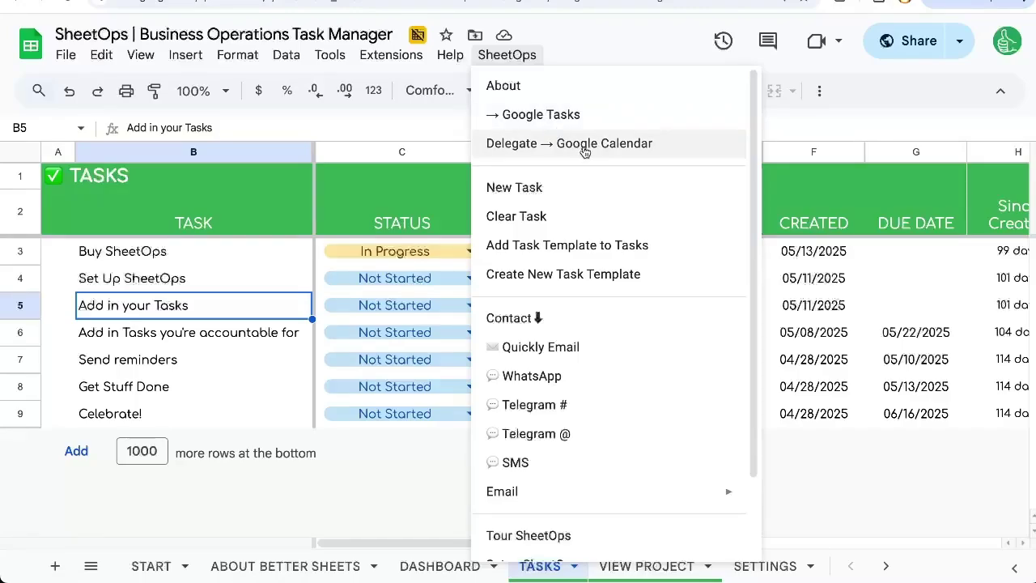
click(234, 328)
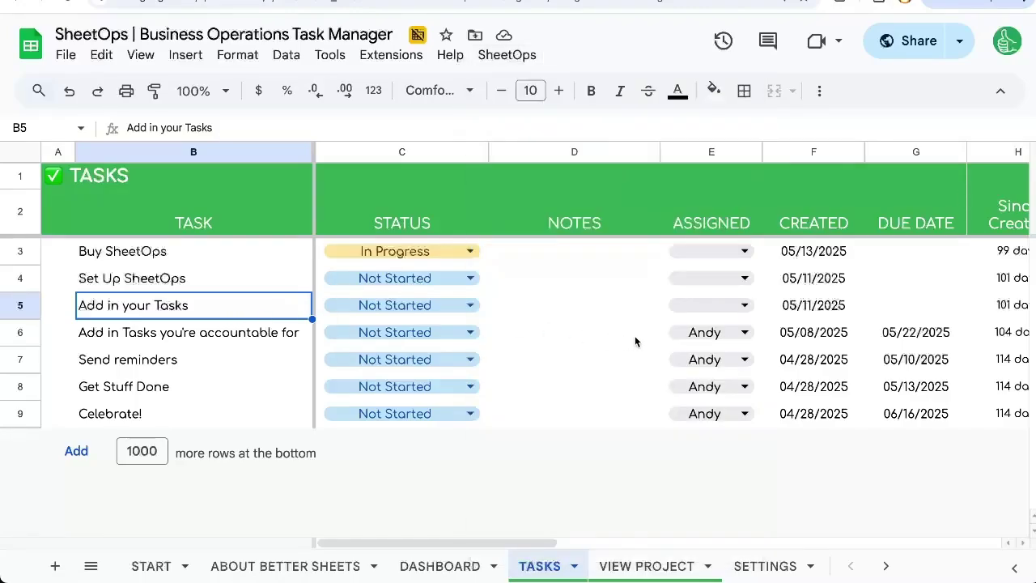
Step: Assign the "Add in your Tasks" task to the team member already listed on the tasks below it
click(696, 307)
click(717, 365)
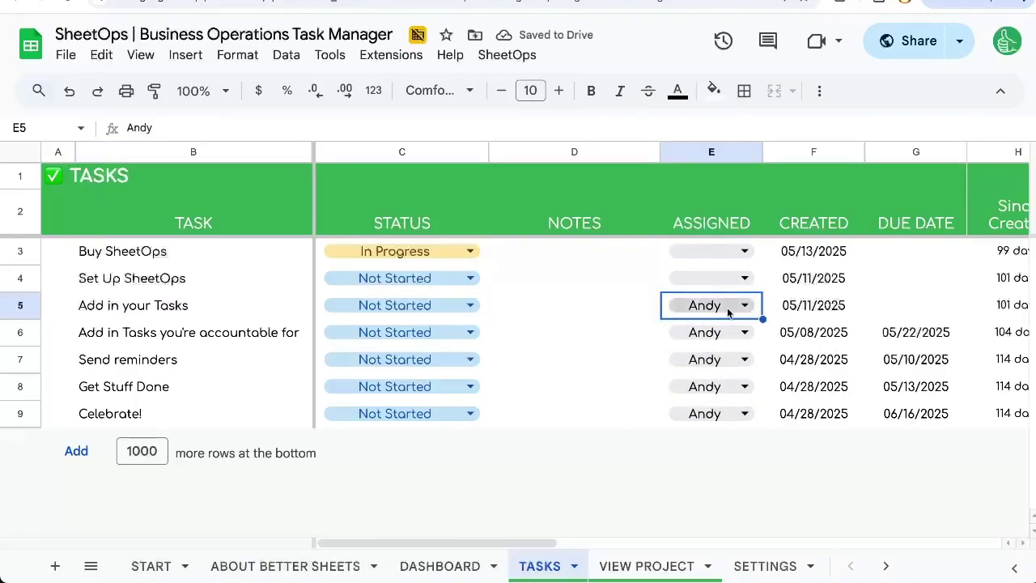
Step: Examine the SheetOps contact options and email templates available for the "Add in your Tasks" task
click(143, 307)
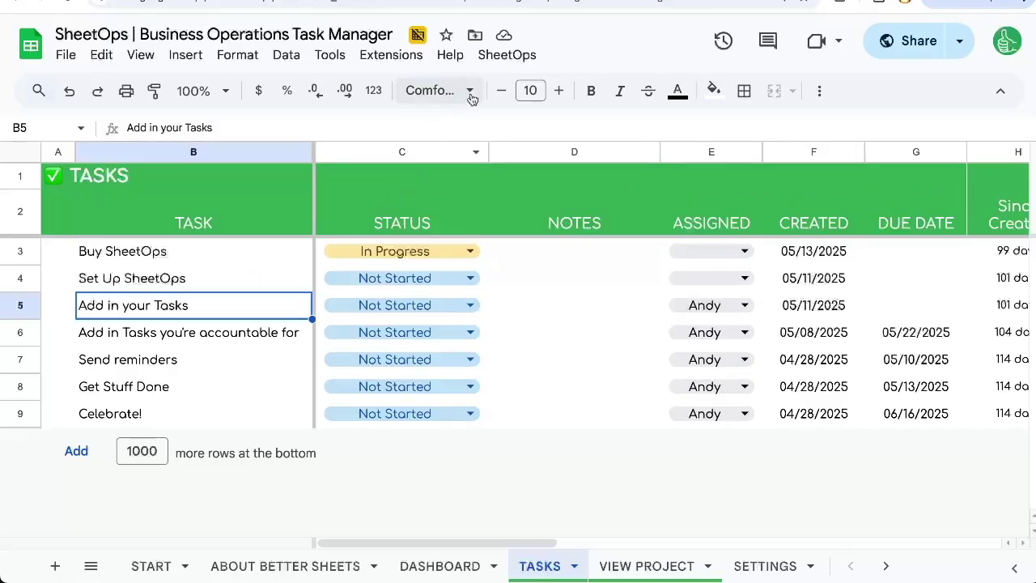
click(508, 57)
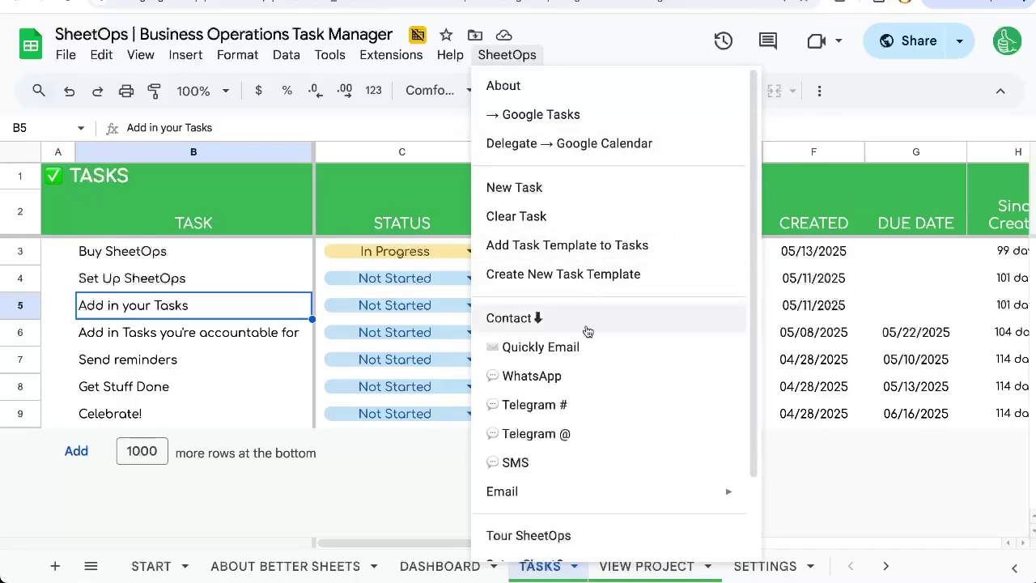
scroll(586, 328, down, 1)
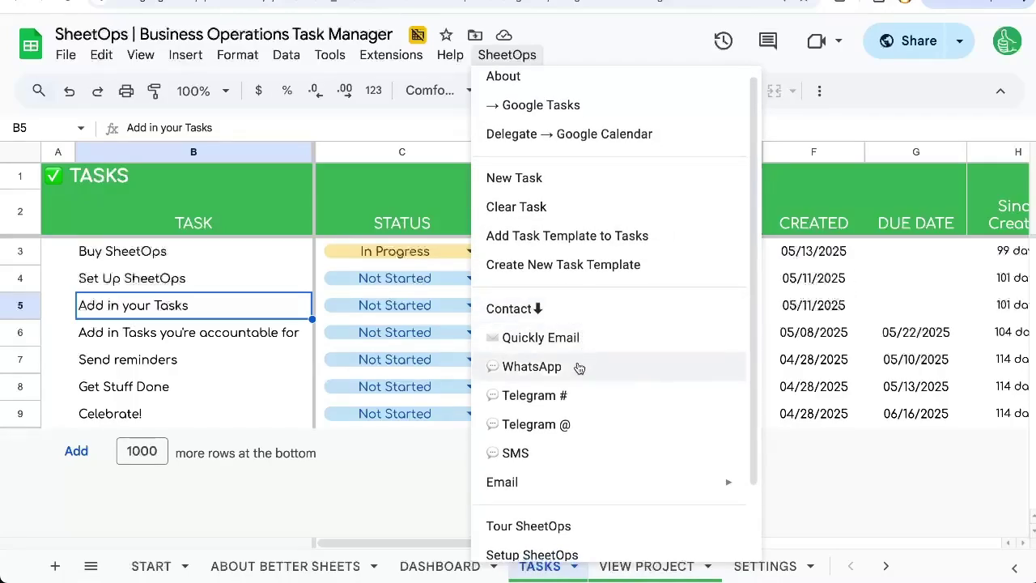
scroll(575, 365, down, 2)
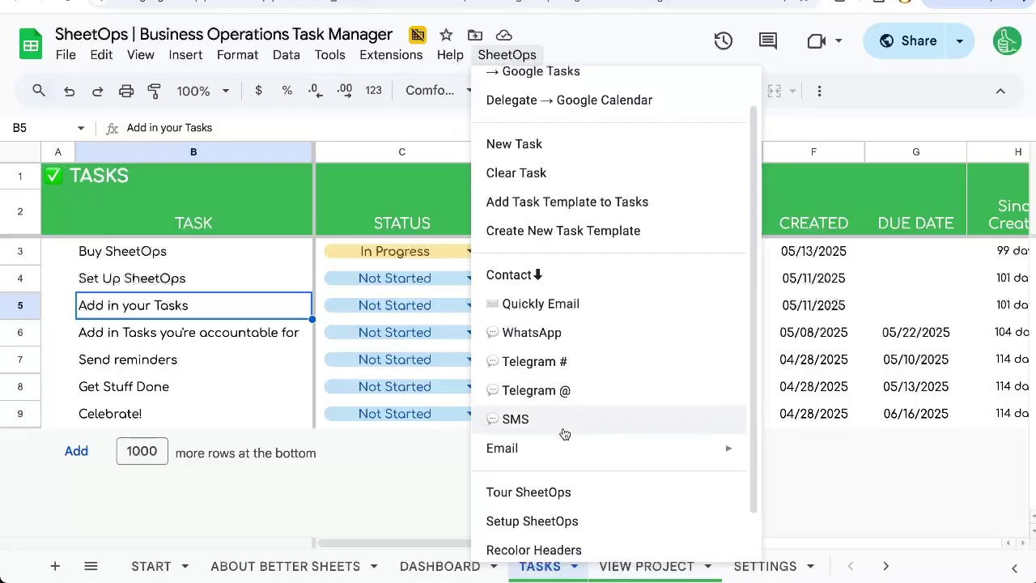
mouse_move(562, 446)
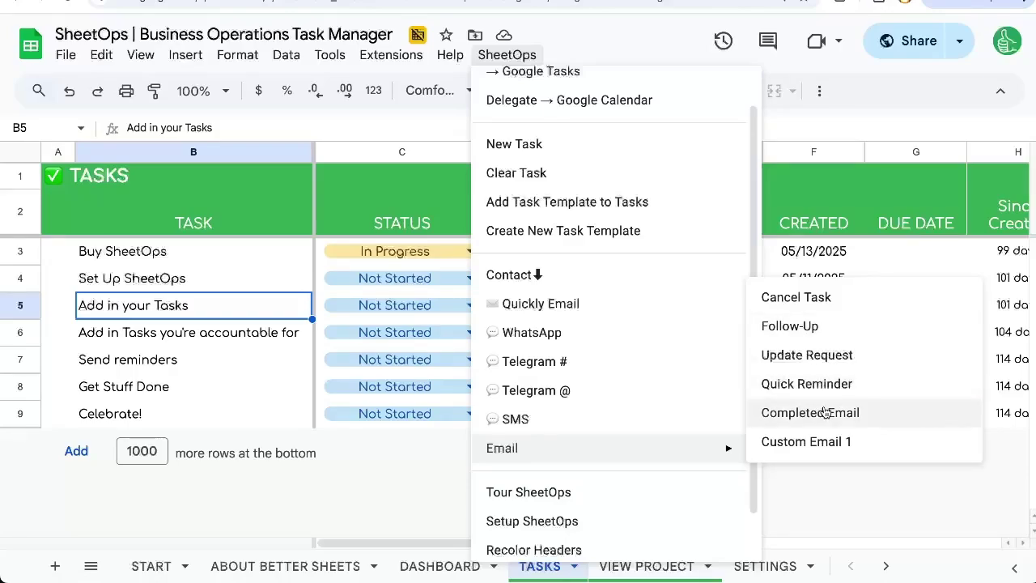
scroll(671, 388, down, 2)
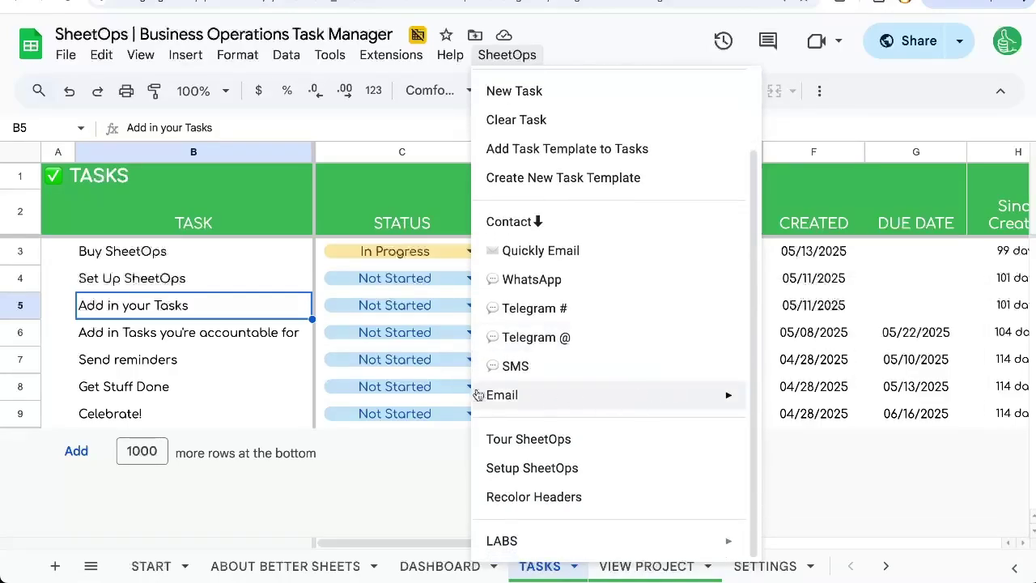
click(289, 311)
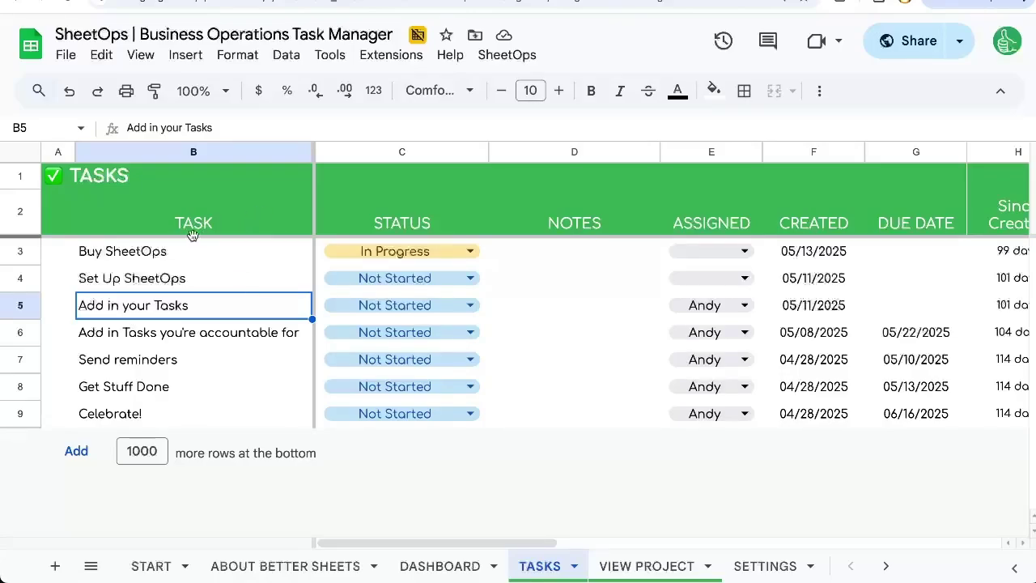
Step: Switch to the Newsletter Creator Template spreadsheet and preview its "Make Copy of This Sheet" link
click(164, 276)
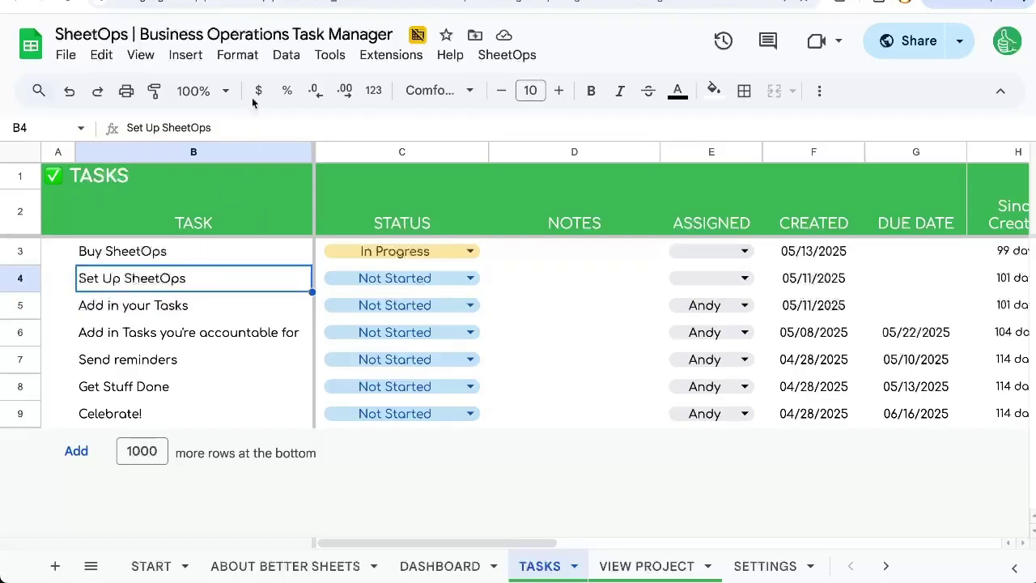
click(251, 7)
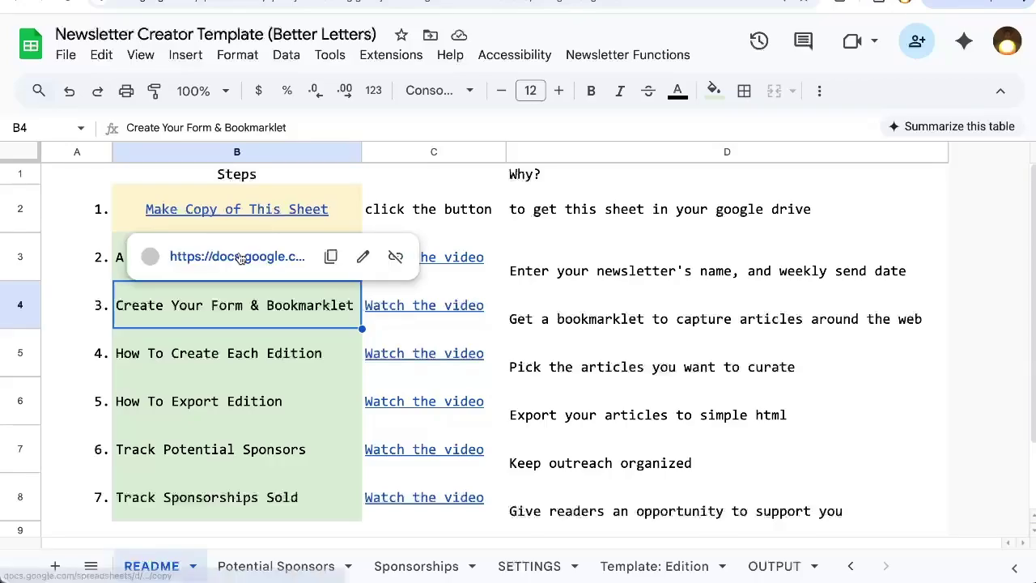
mouse_move(241, 258)
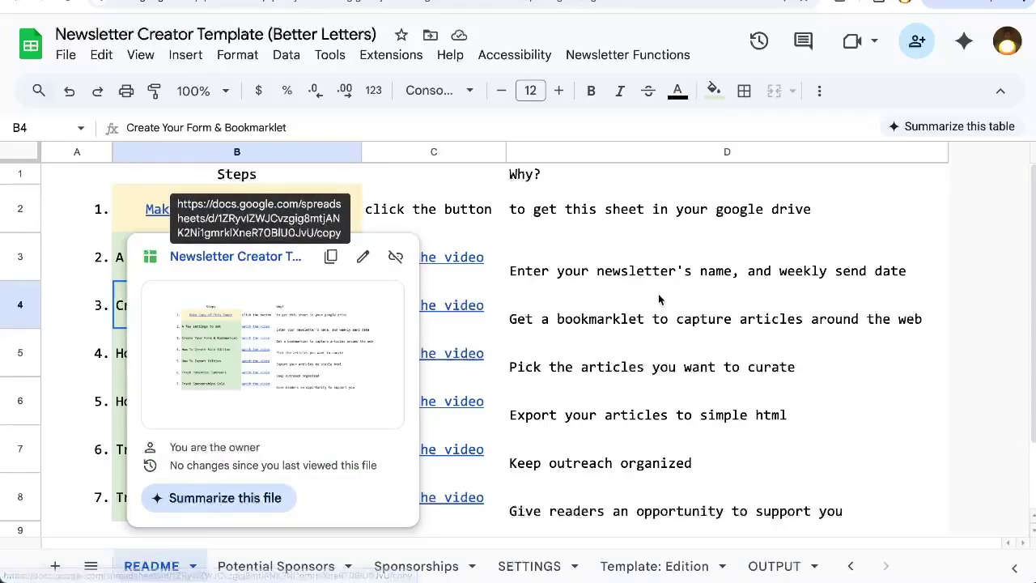
click(638, 299)
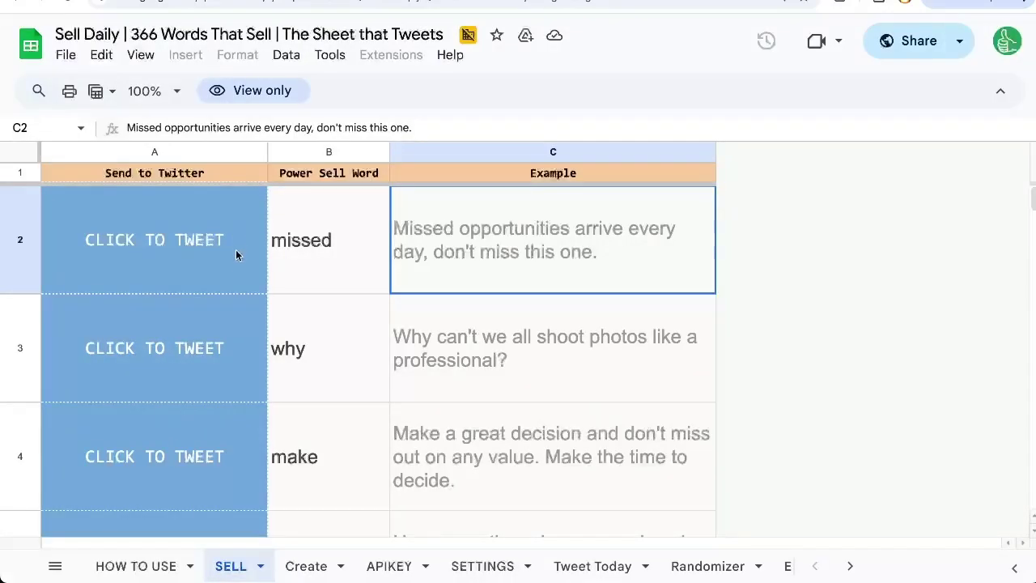
Step: Examine the power sell word "missed", its example sentence and its tweet link in the Sell Daily spreadsheet
click(333, 270)
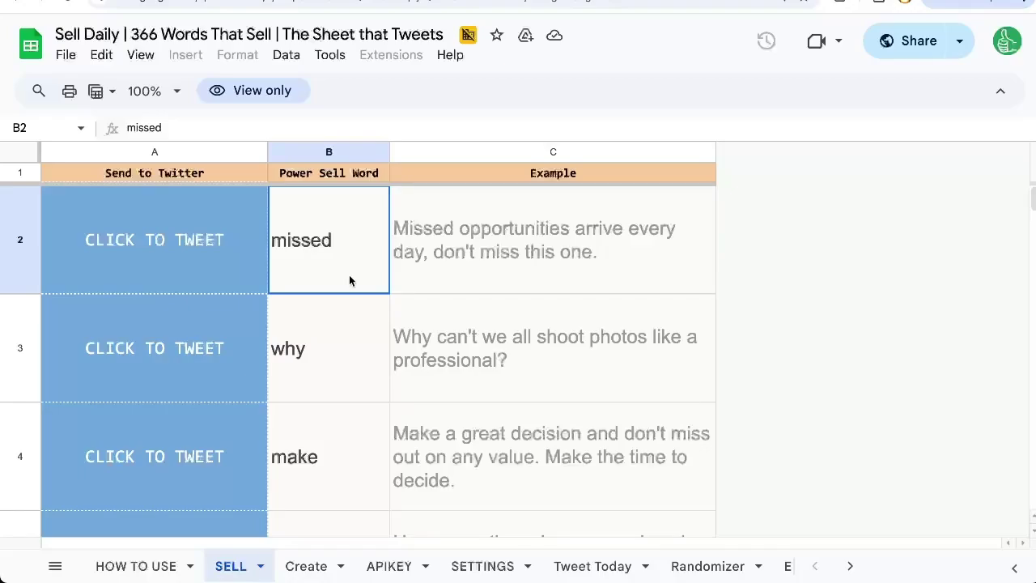
click(488, 267)
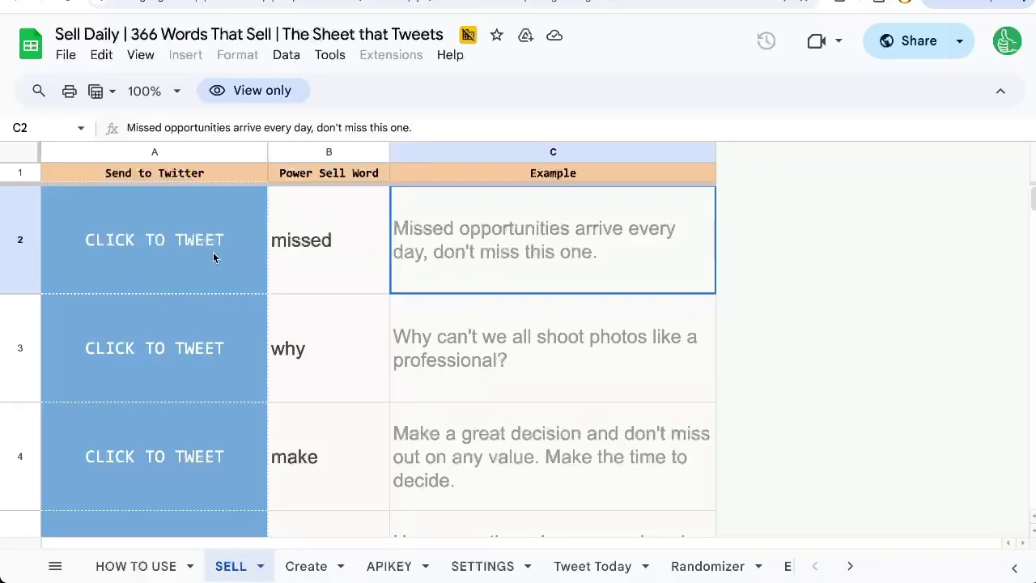
mouse_move(207, 251)
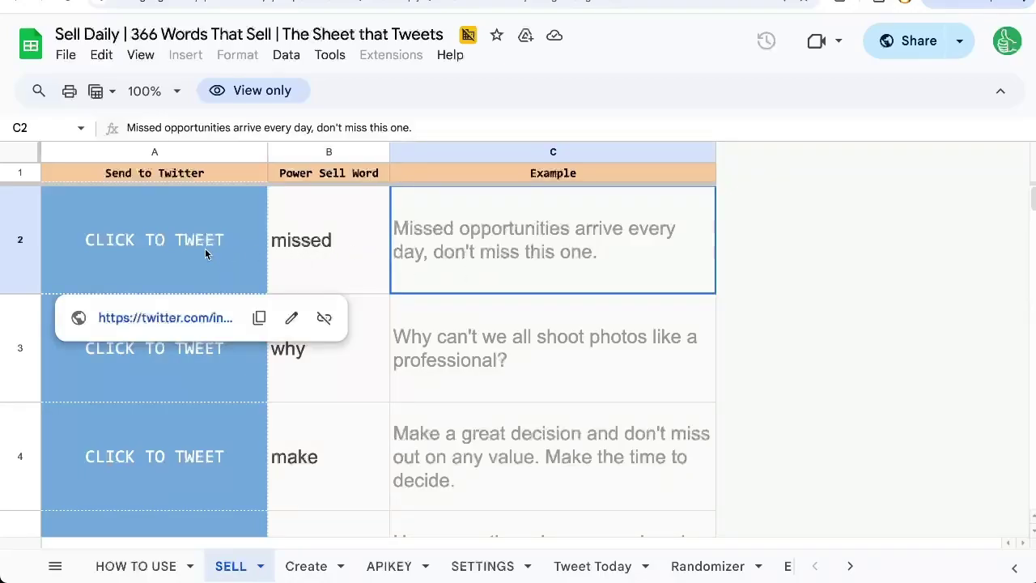
click(342, 242)
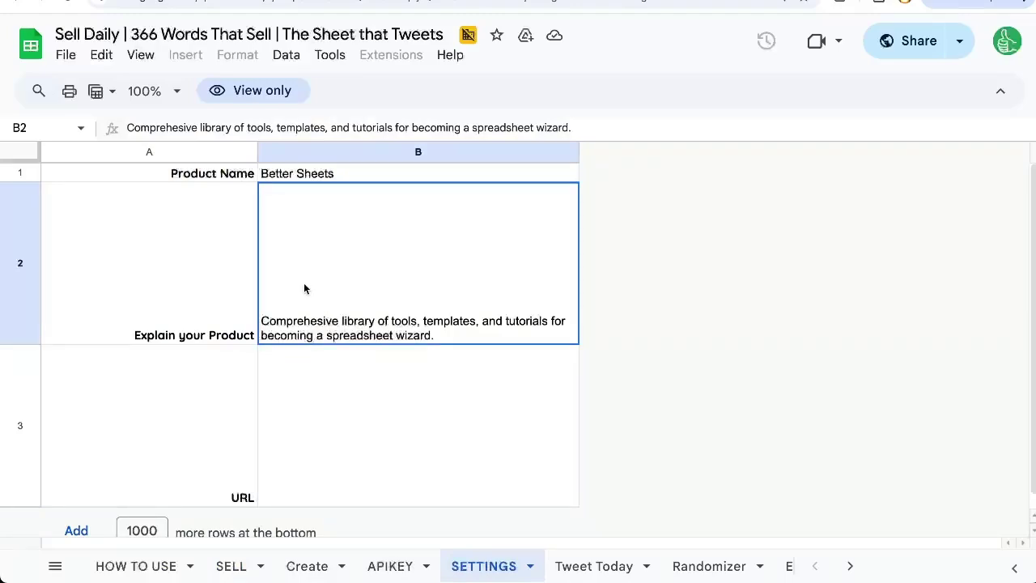
Step: Check the product URL setting in the Sell Daily spreadsheet and return to the SELL sheet
click(322, 424)
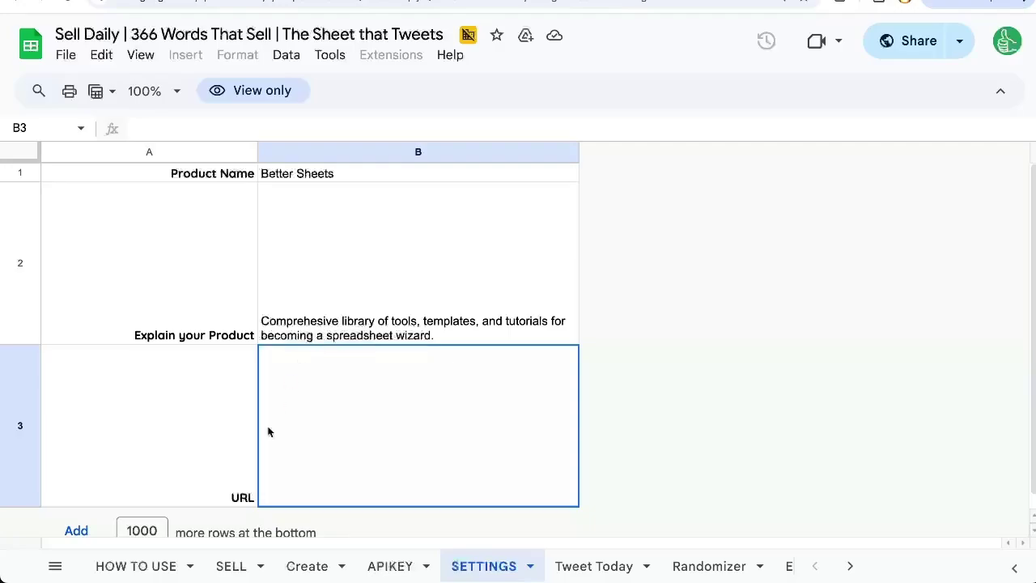
click(262, 564)
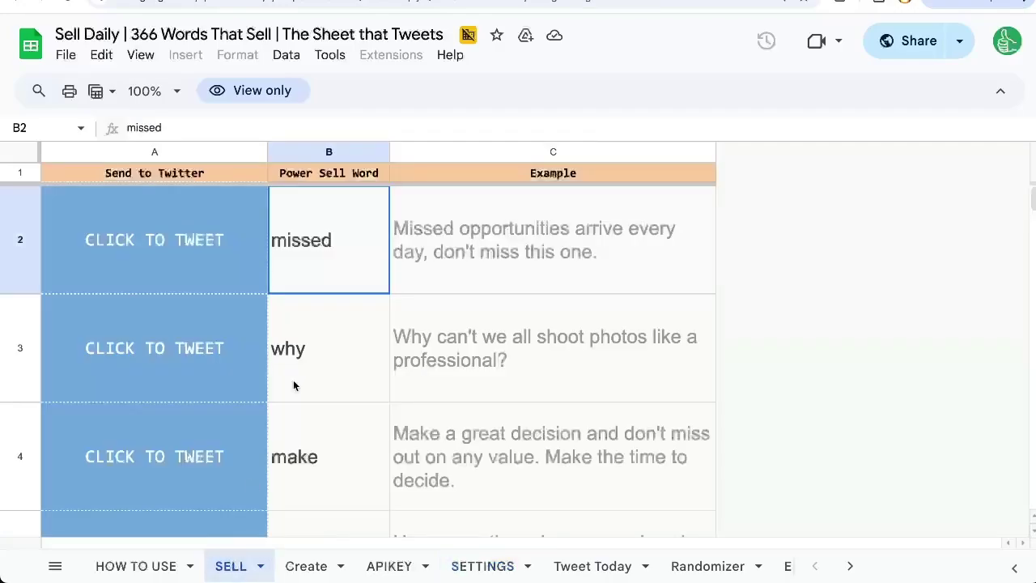
Step: Browse the power sell words and their example sentences from "missed" down to "looking" in row 42
click(455, 263)
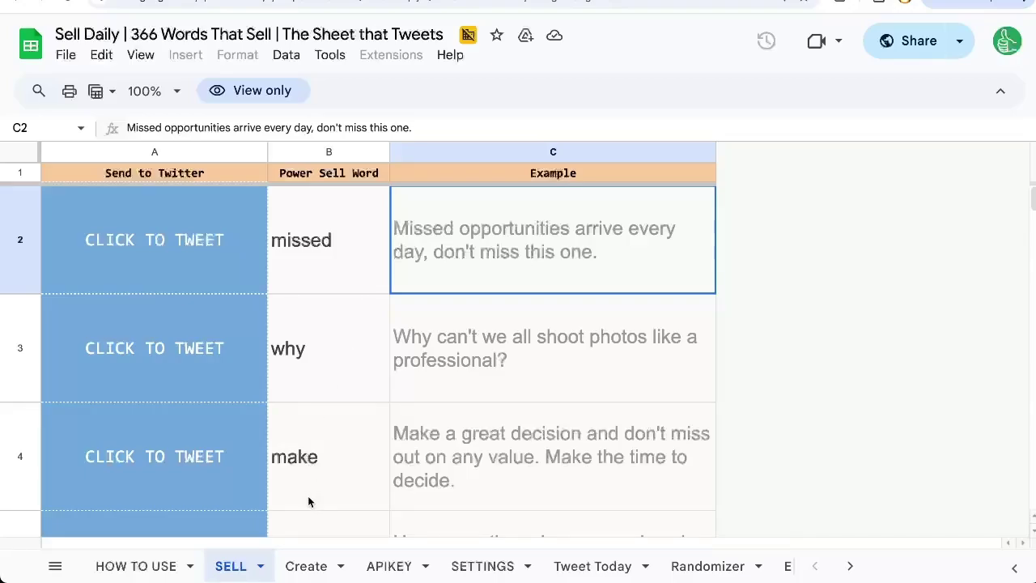
click(352, 284)
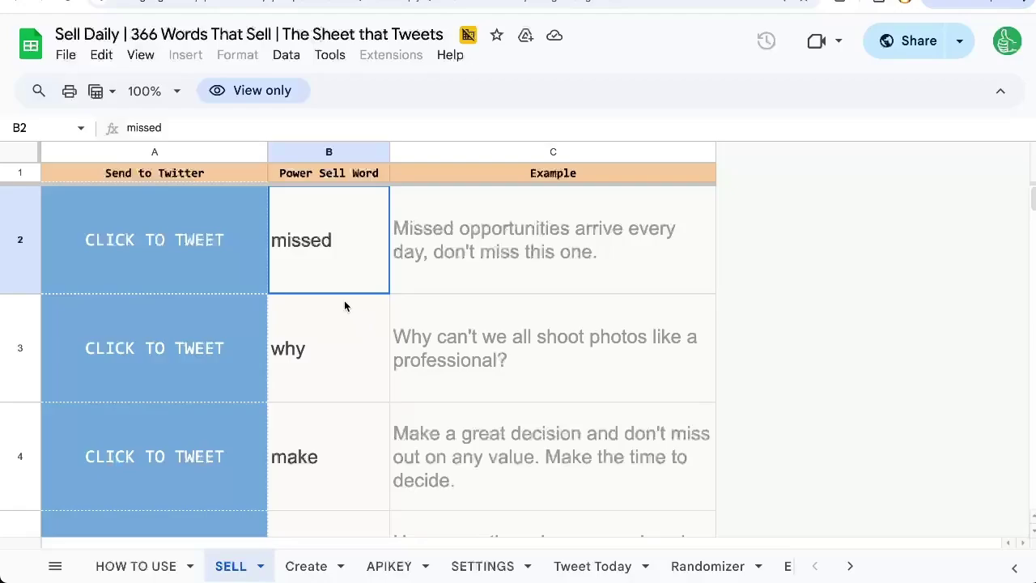
scroll(345, 315, down, 6)
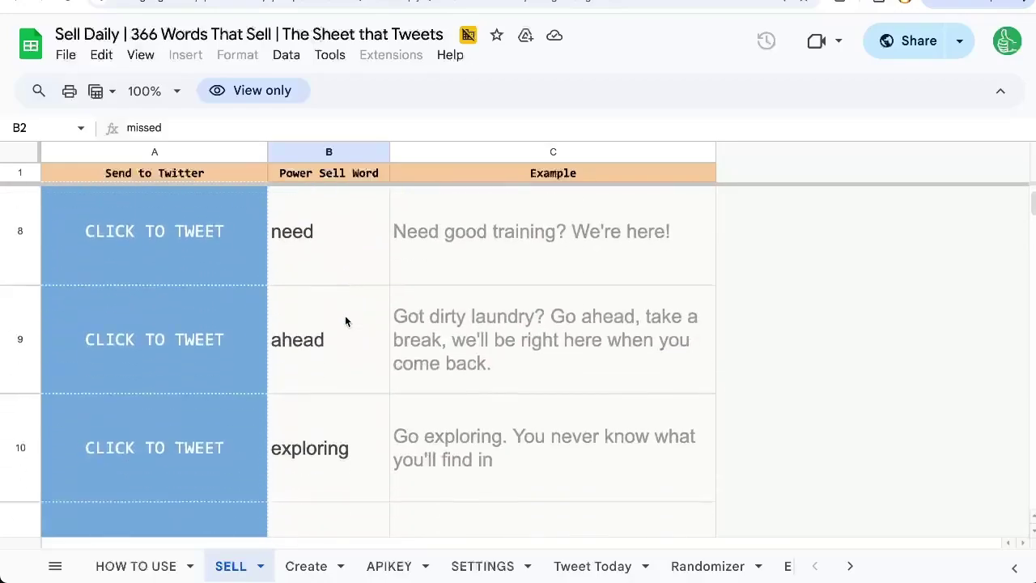
scroll(345, 321, down, 20)
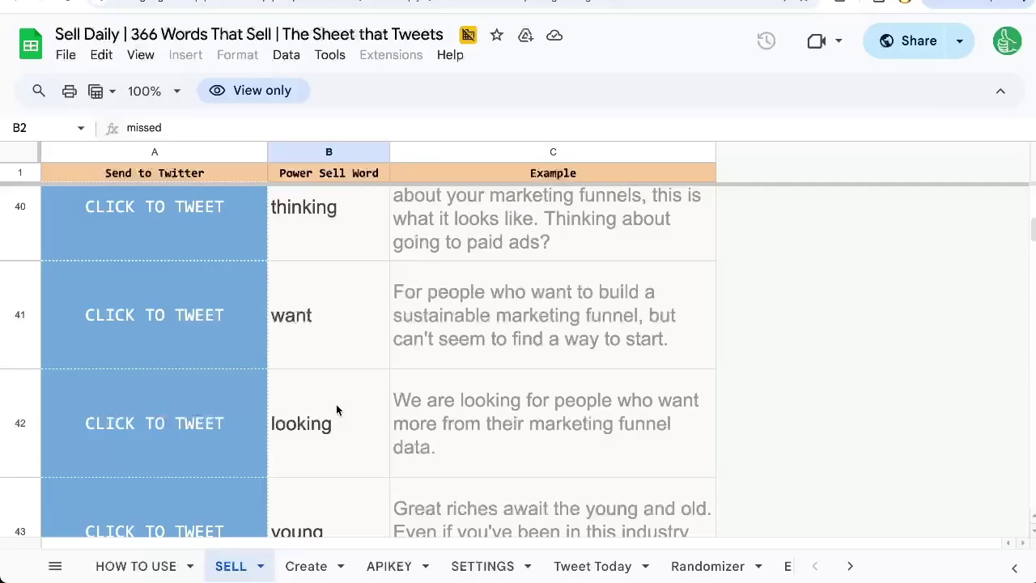
scroll(336, 403, down, 1)
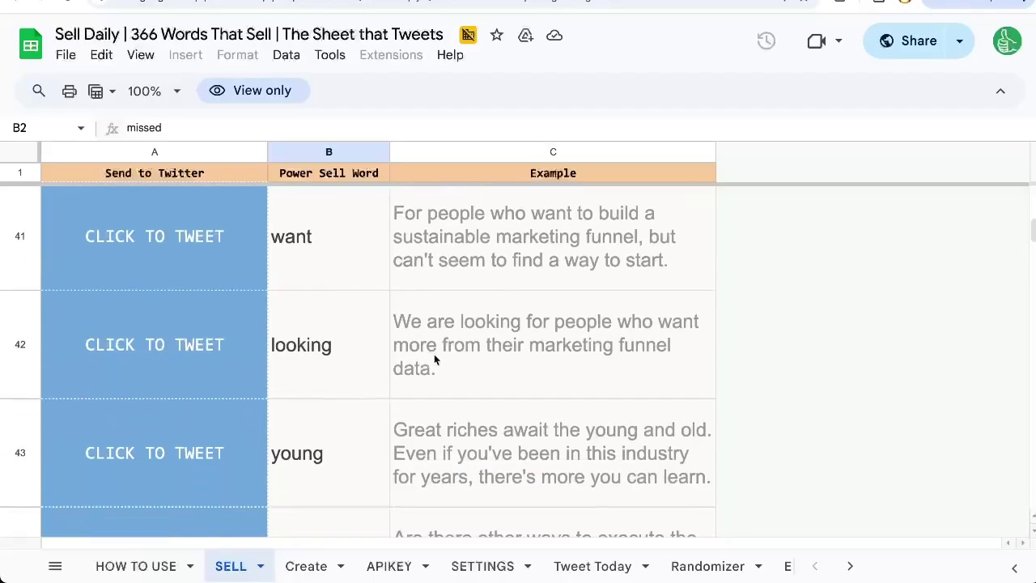
click(460, 346)
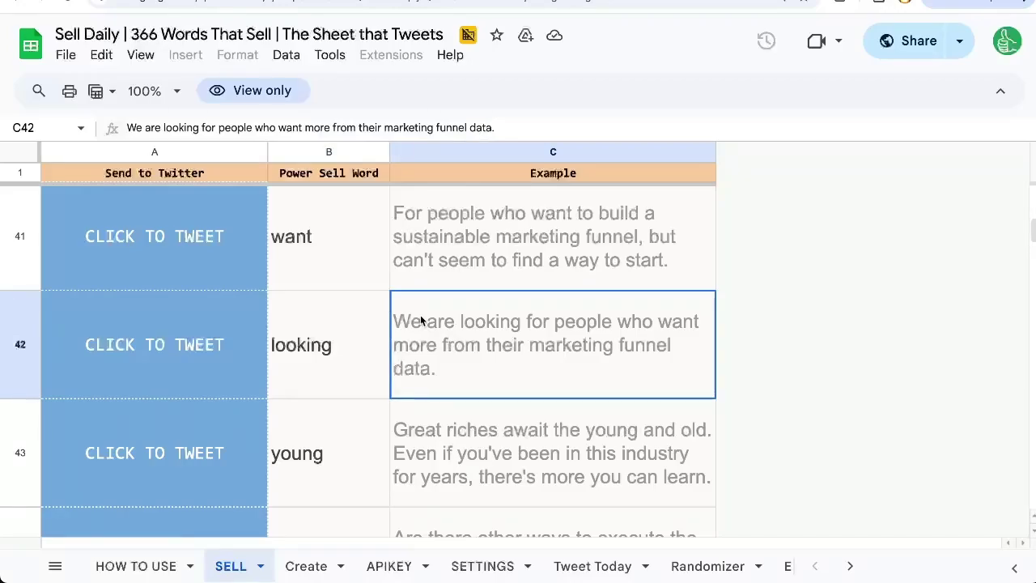
scroll(420, 320, up, 15)
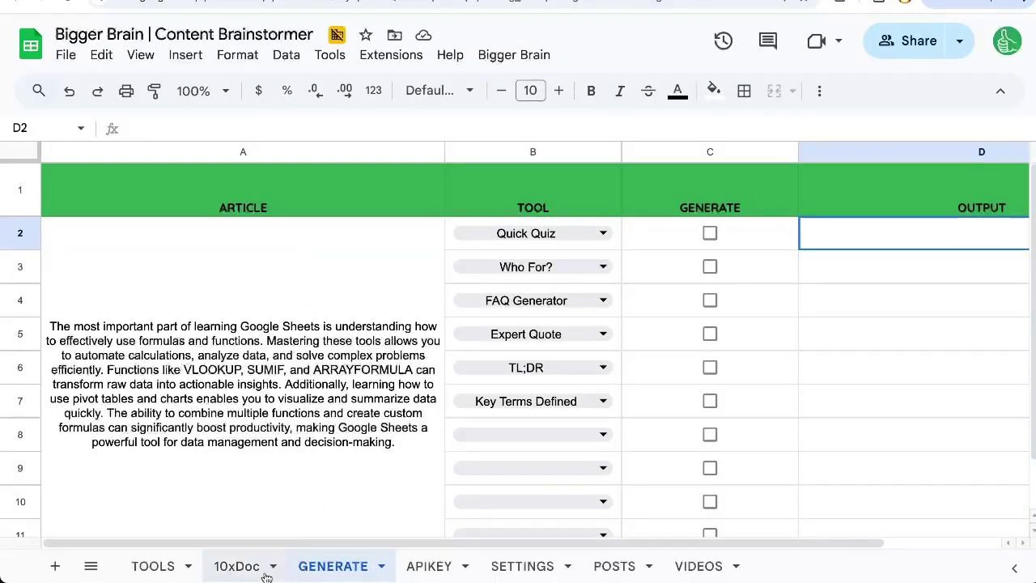
Step: Open the TOOLS sheet of the Bigger Brain spreadsheet and look over the Who For?, Expert Quote and TL;DR tools
click(172, 566)
click(213, 325)
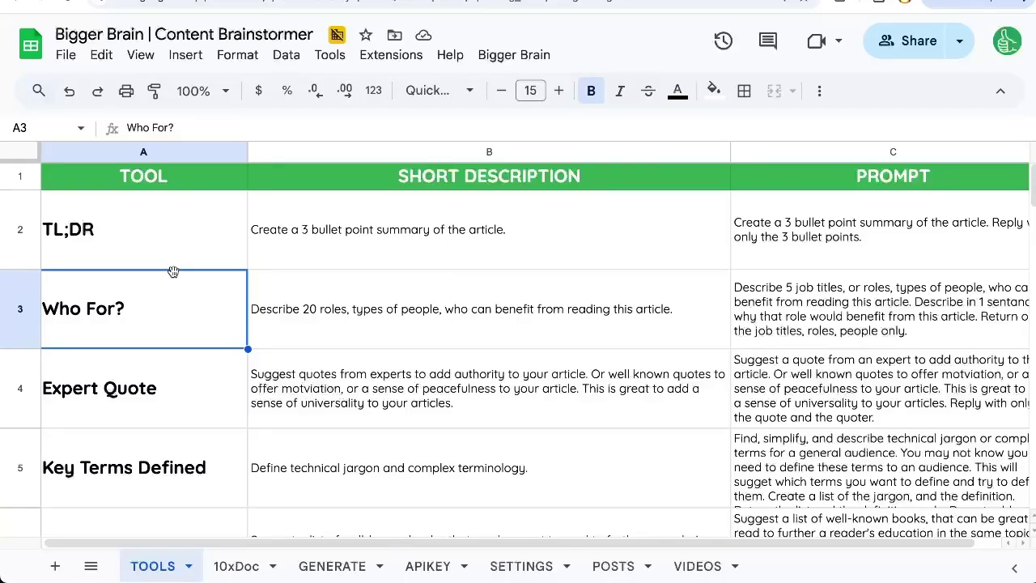
scroll(203, 364, right, 1)
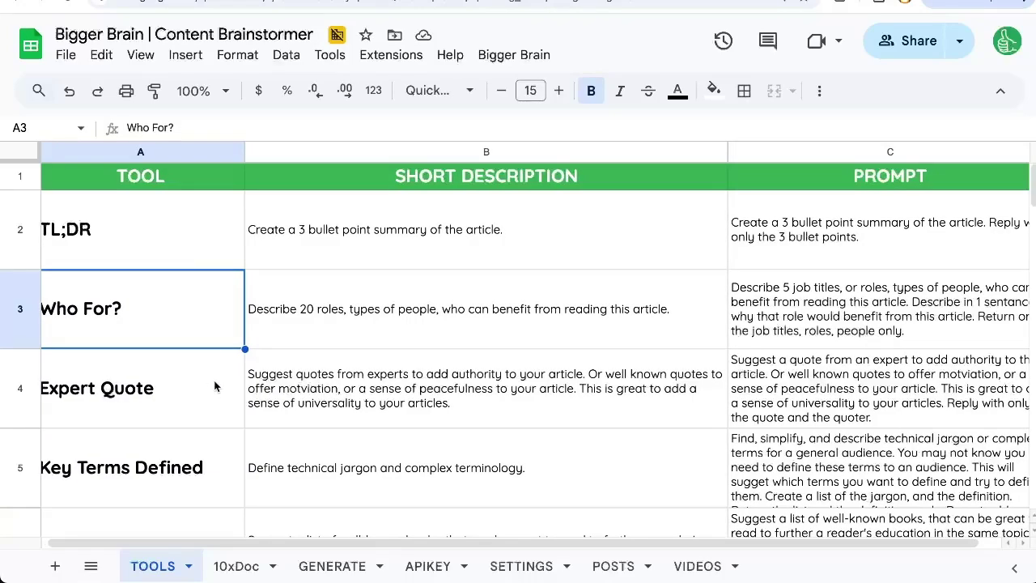
scroll(214, 387, left, 1)
click(214, 387)
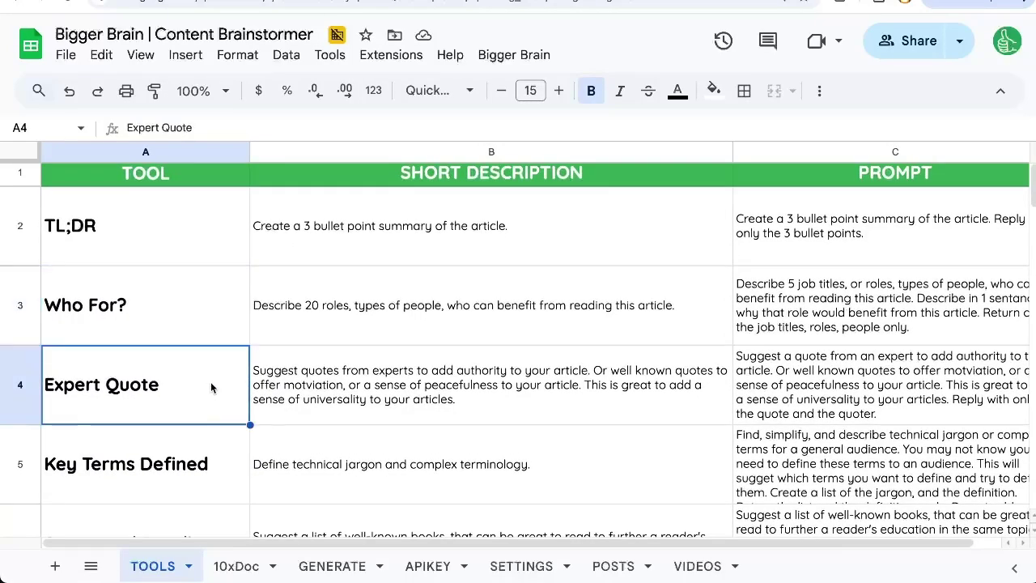
click(186, 251)
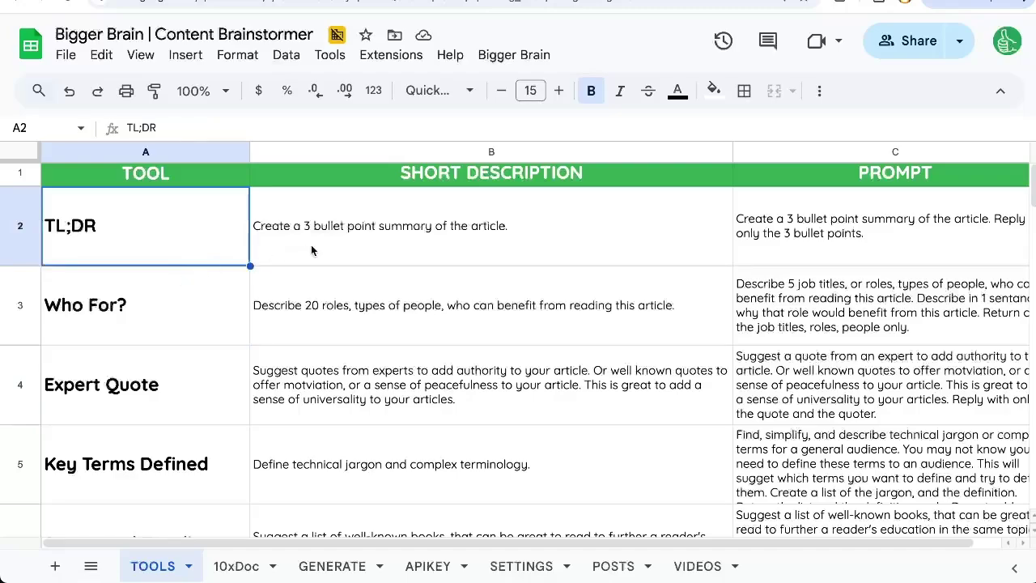
Step: Look over the tools and descriptions on the TOOLS sheet from Who For? through Suggested Reading, Suggested Listening and Suggested Communities
click(217, 300)
scroll(217, 302, down, 1)
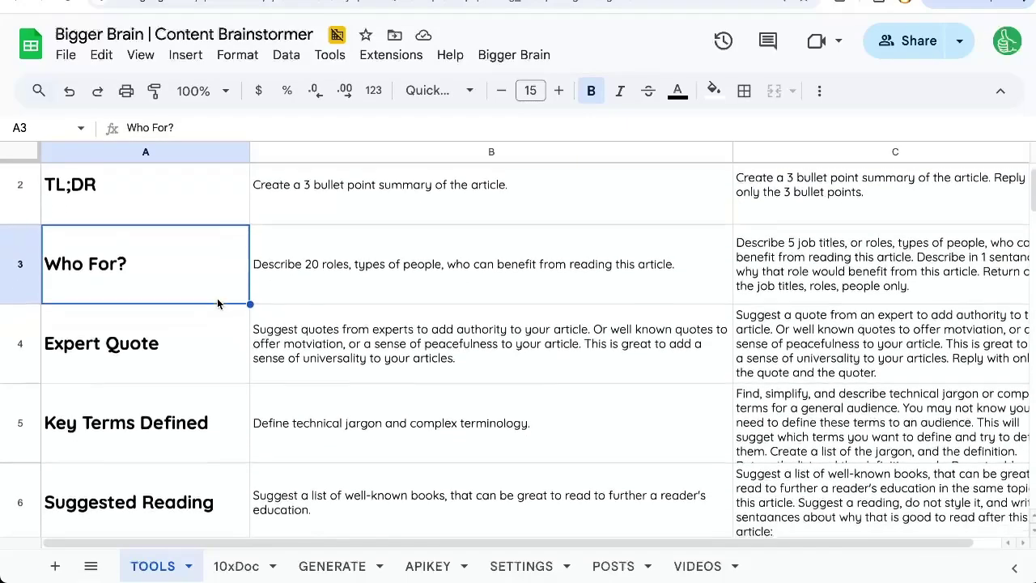
scroll(218, 299, down, 2)
click(199, 326)
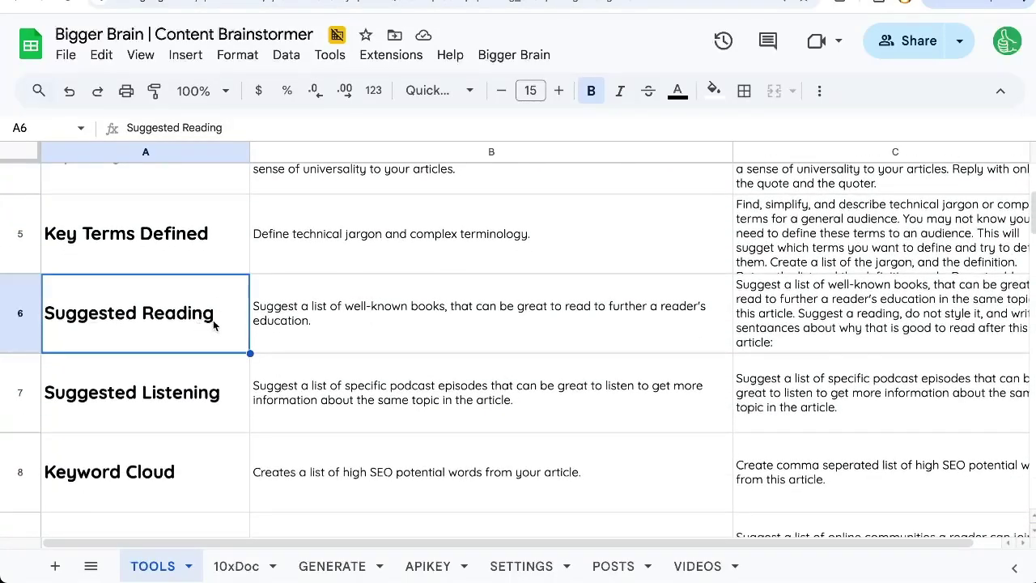
click(202, 408)
scroll(202, 411, down, 2)
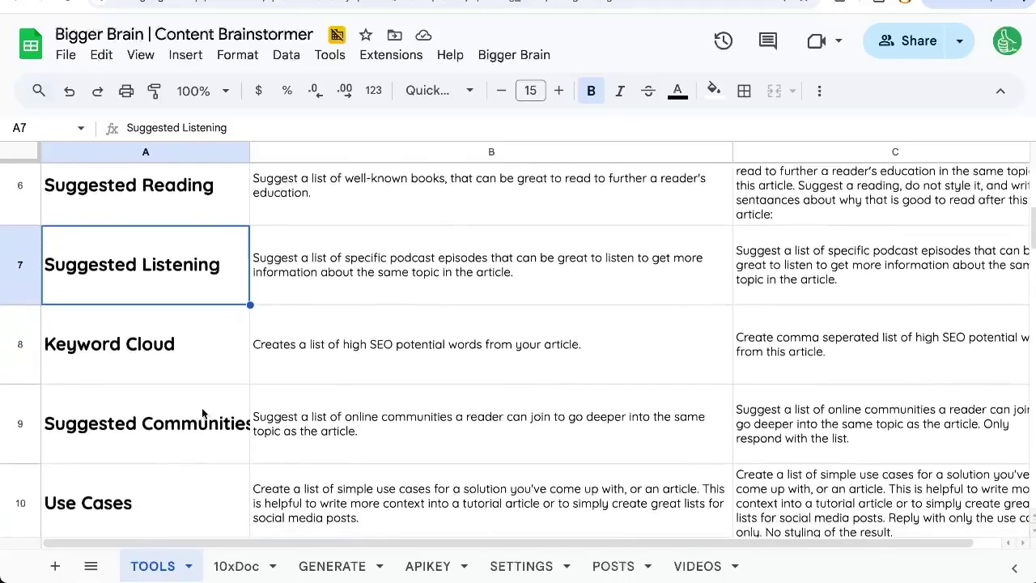
click(203, 413)
scroll(208, 419, down, 4)
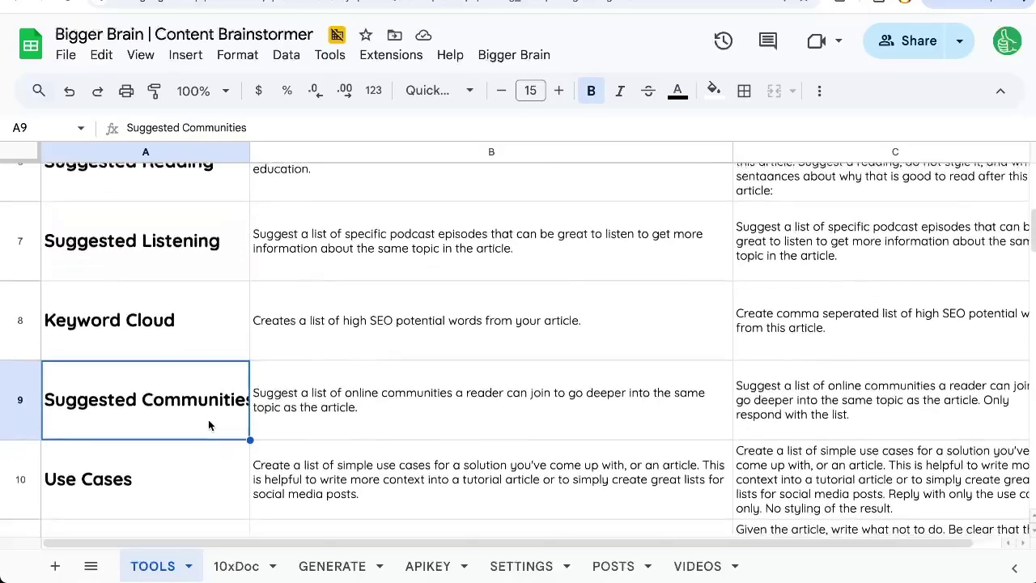
Step: Highlight the FAQ Generator tool together with its short description in row 12 and read it
click(206, 334)
key(shift+Right)
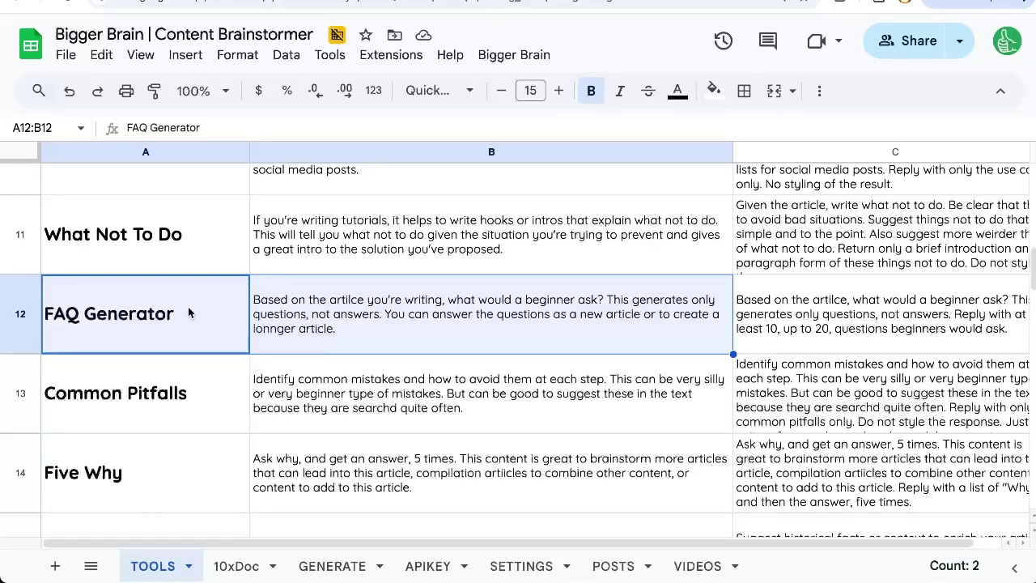
drag(188, 305, 332, 319)
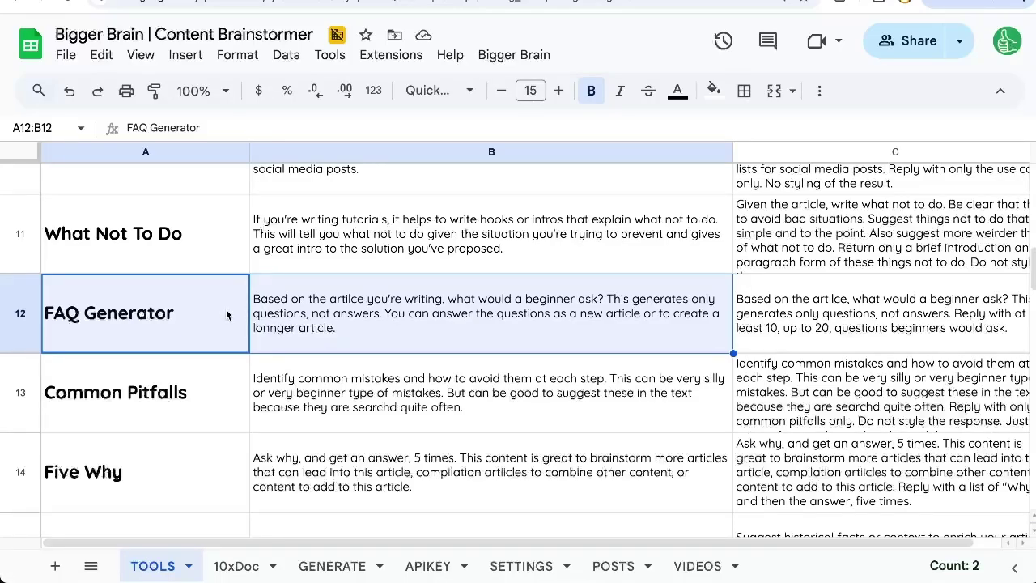
Step: Browse the remaining tools from Common Pitfalls to Suggest More Of Mine, and return to the start of the list
scroll(219, 321, down, 3)
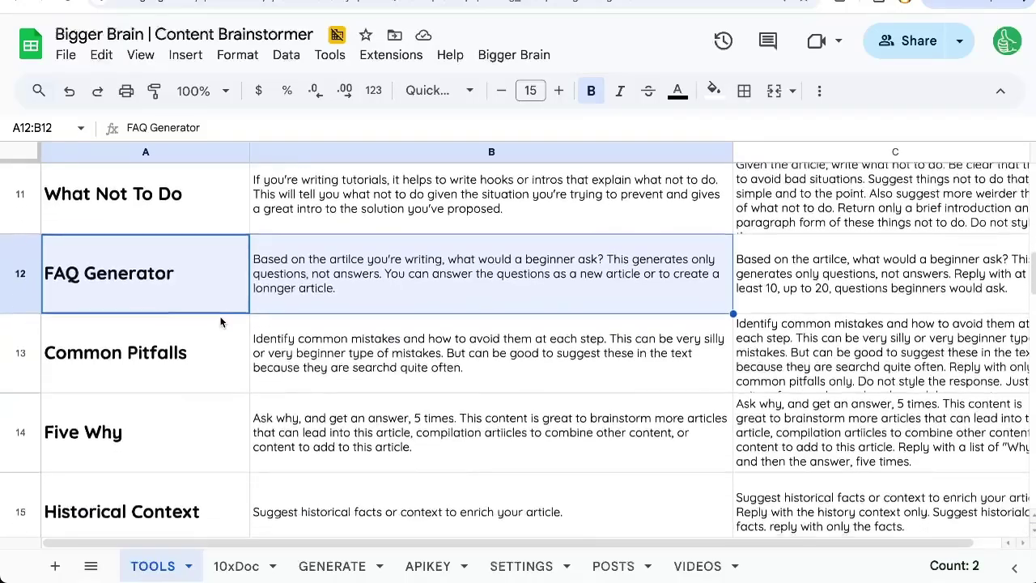
scroll(220, 321, down, 3)
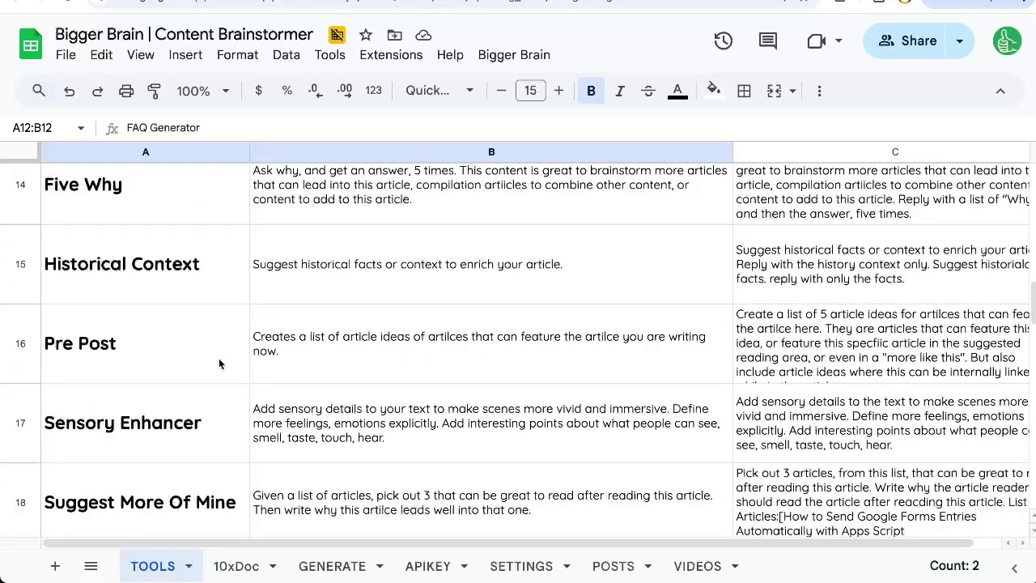
scroll(218, 358, up, 15)
scroll(219, 359, up, 2)
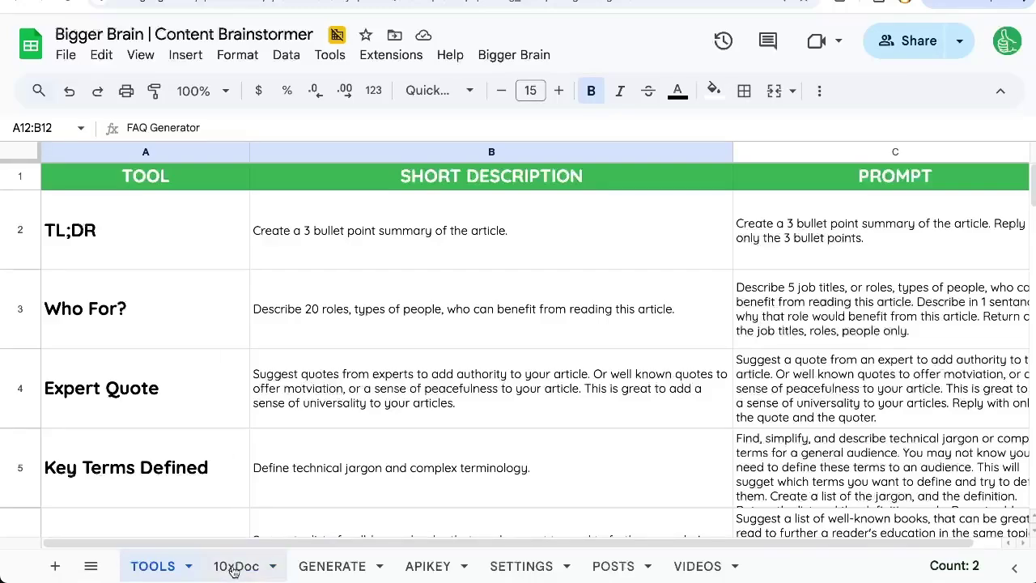
Step: Open the GENERATE sheet and examine its article text, tool choices, generate checkboxes and output column
click(295, 566)
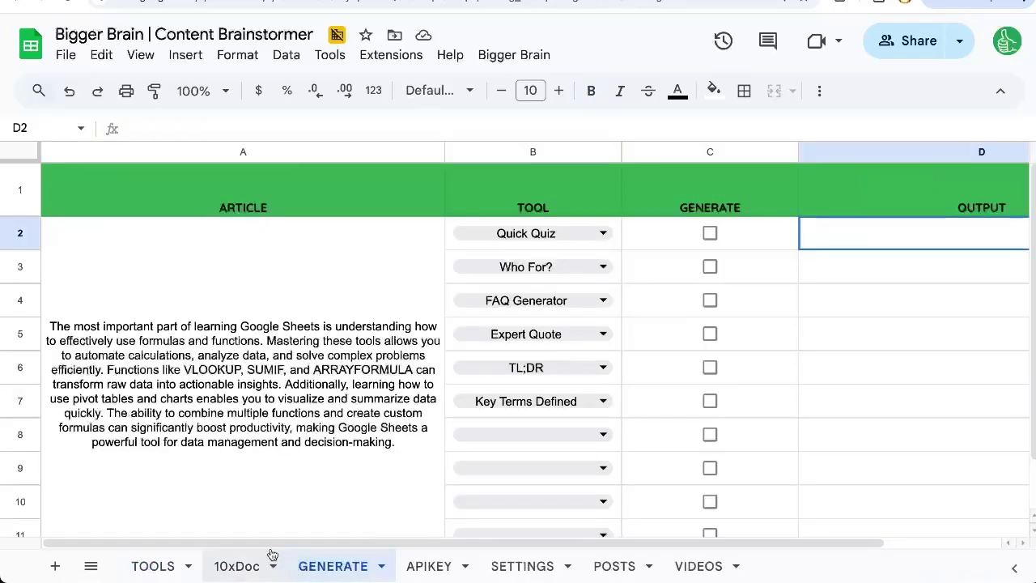
click(231, 381)
scroll(279, 323, down, 2)
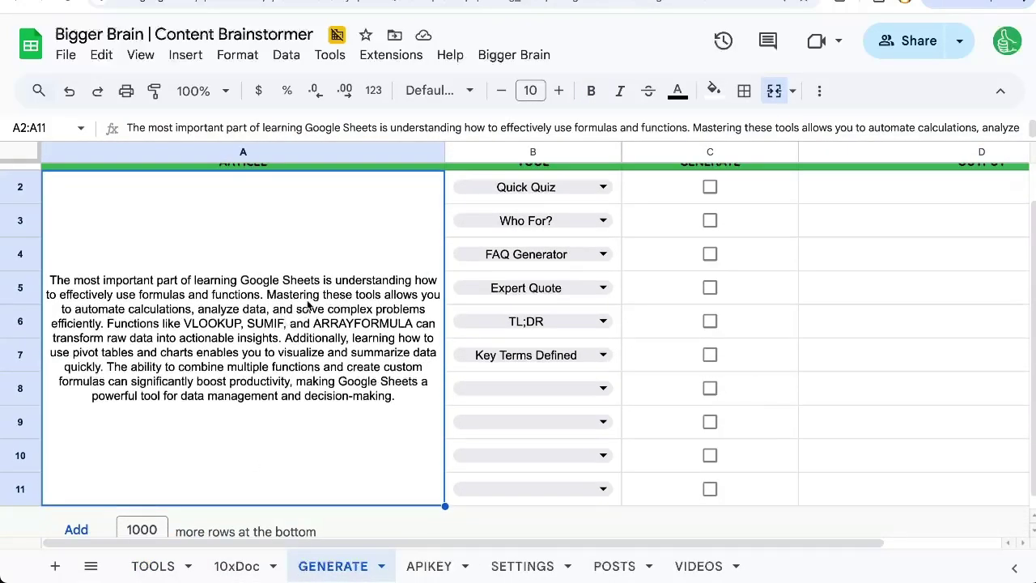
click(871, 257)
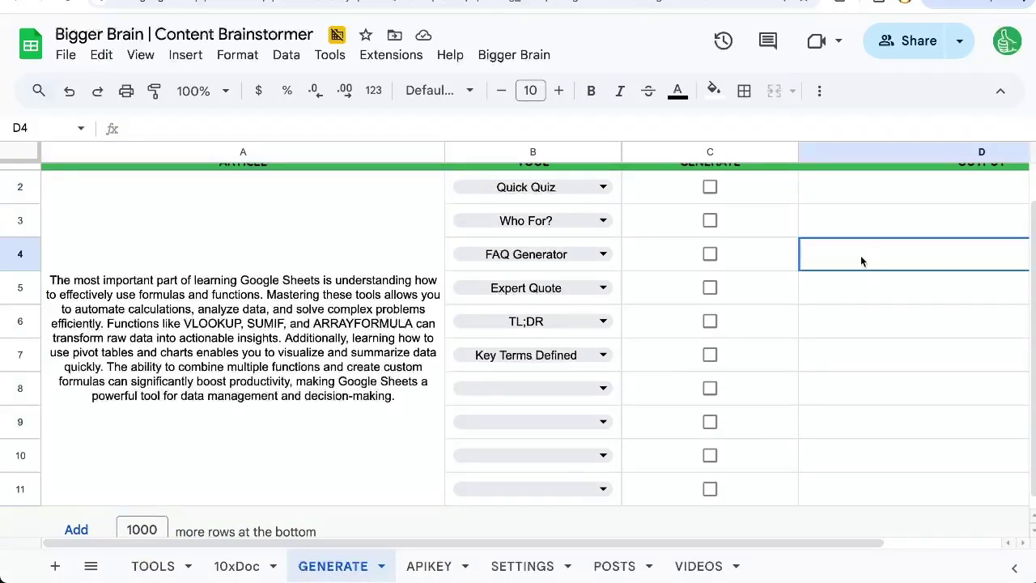
Step: Open the 10xDoc sheet and examine the linked Google Docs article and the list of tools beside it
click(267, 560)
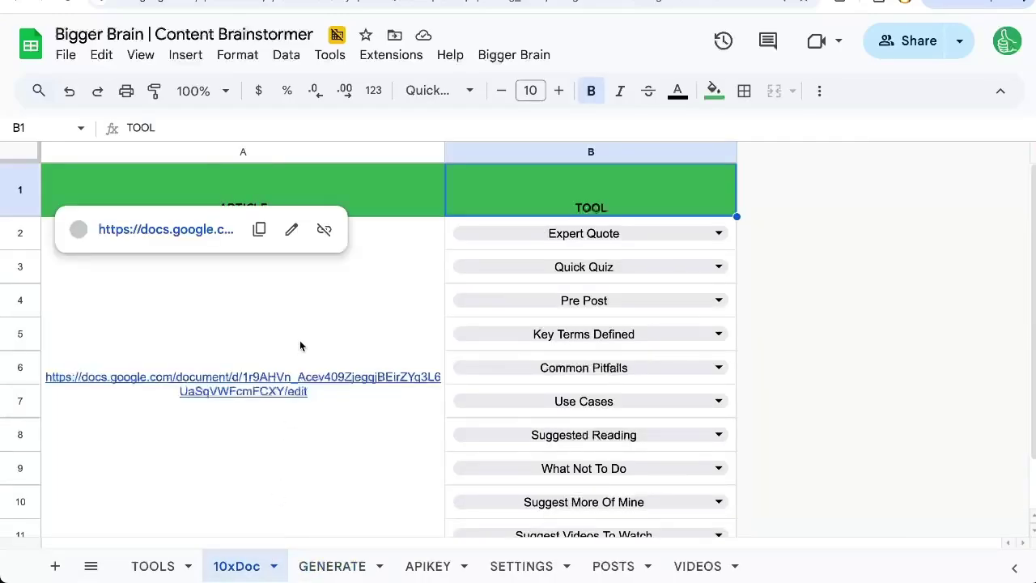
click(316, 346)
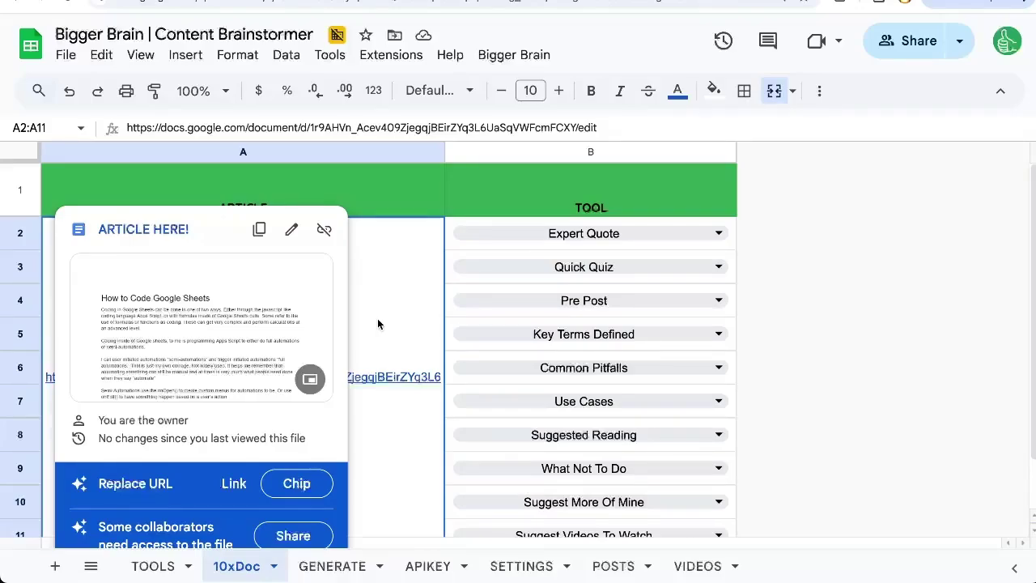
scroll(377, 323, down, 1)
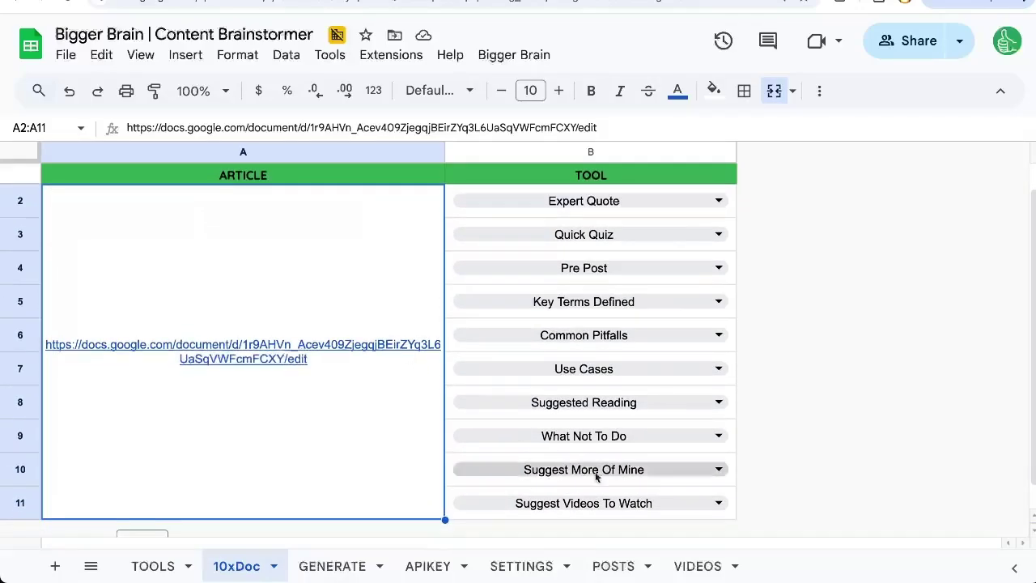
Step: Check the Suggest More Of Mine and Suggest Videos To Watch entries on 10xDoc, viewing the available tool options without changing the selection
click(734, 472)
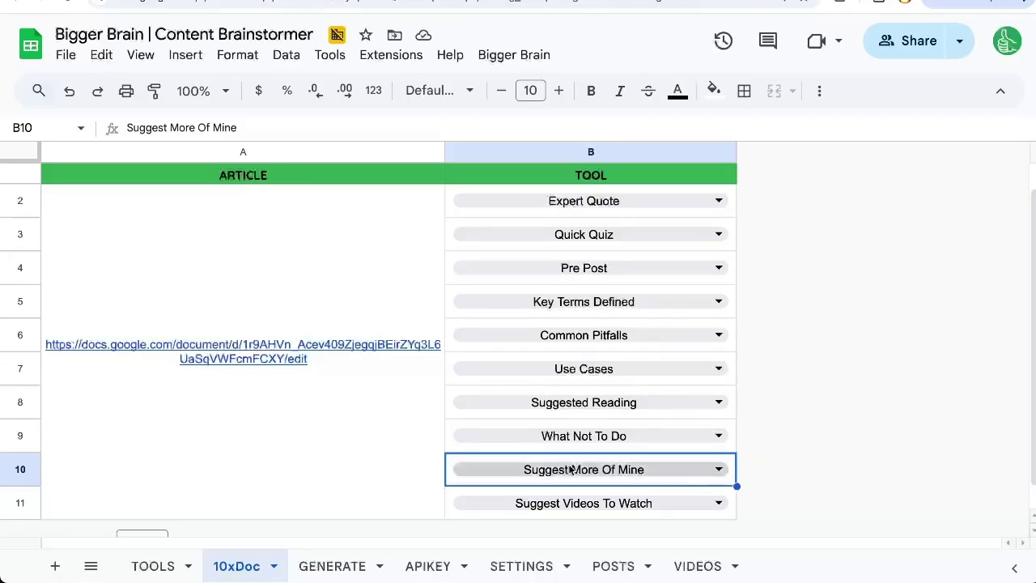
click(617, 470)
click(578, 502)
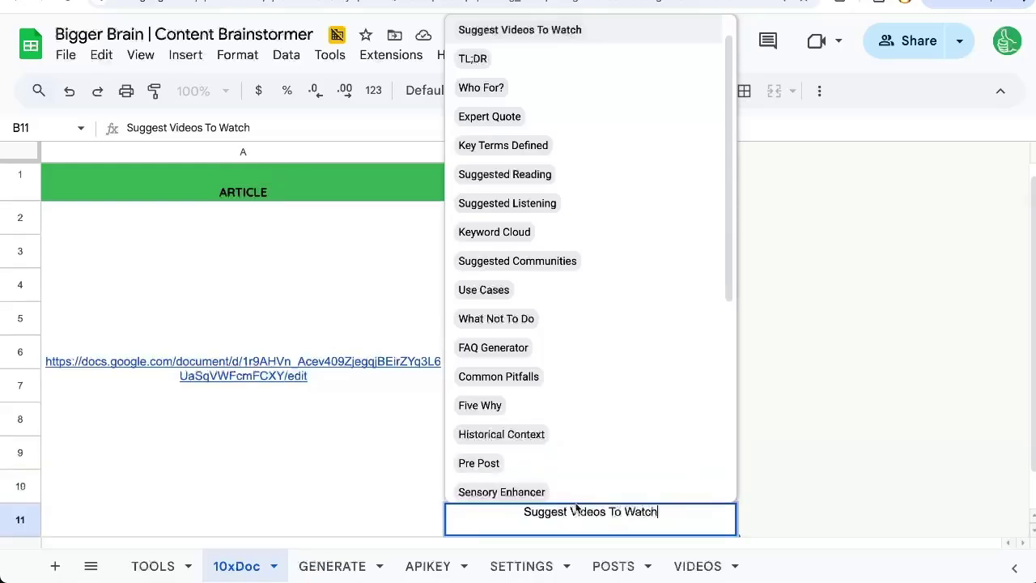
click(357, 496)
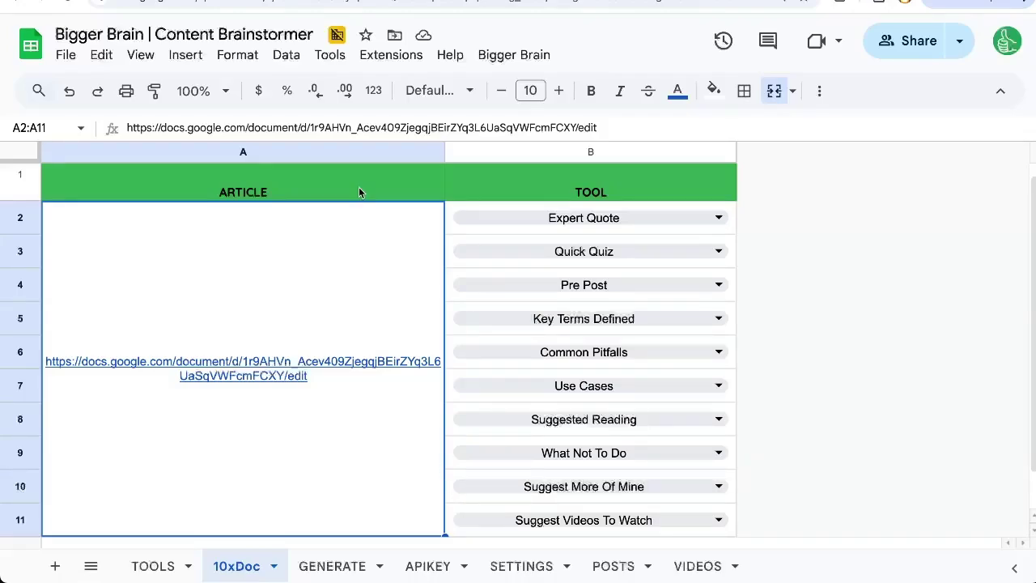
click(383, 197)
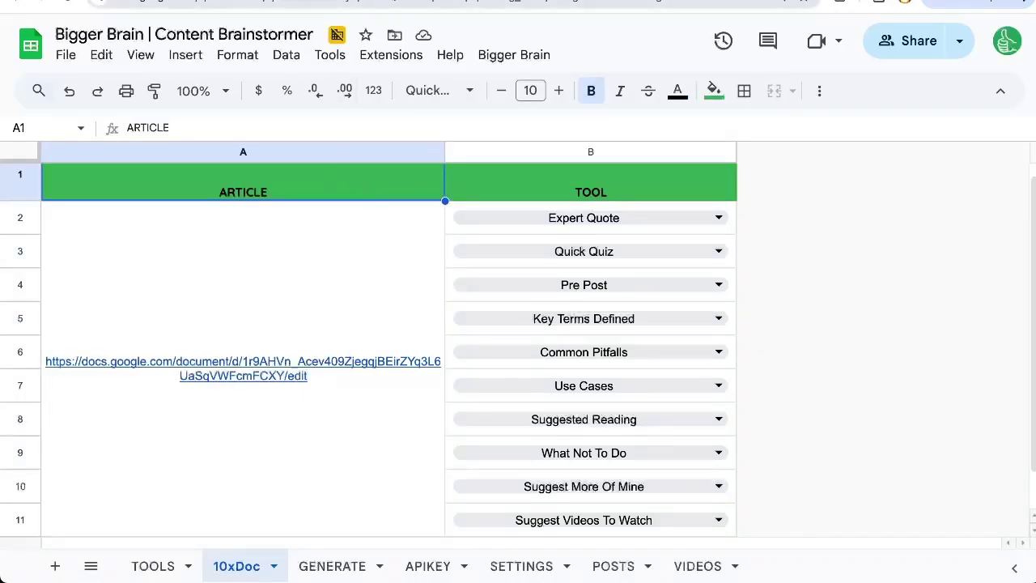
Step: Switch to the OnlySheets 2.0 web page about selling access to Google Sheets
click(344, 1)
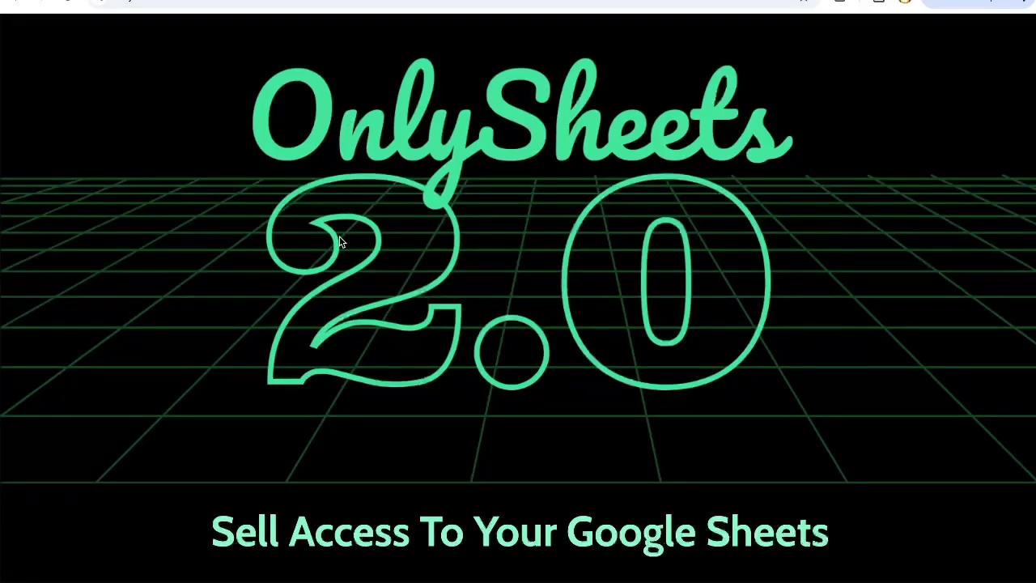